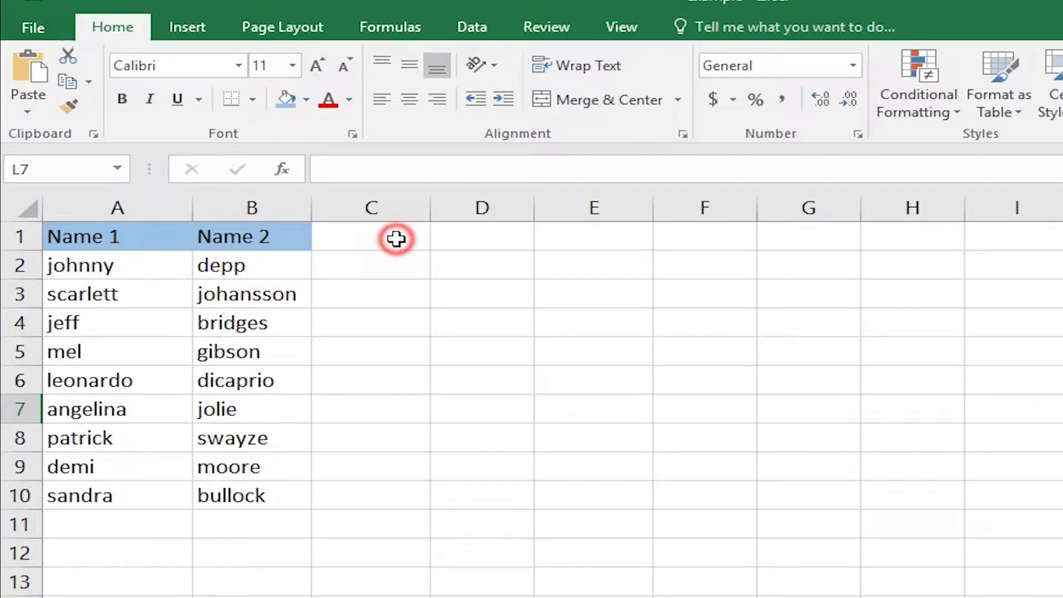
Head column C 'Full Name', enter 'Johnny Depp' in C2, and widen column C.
double_click(396, 239)
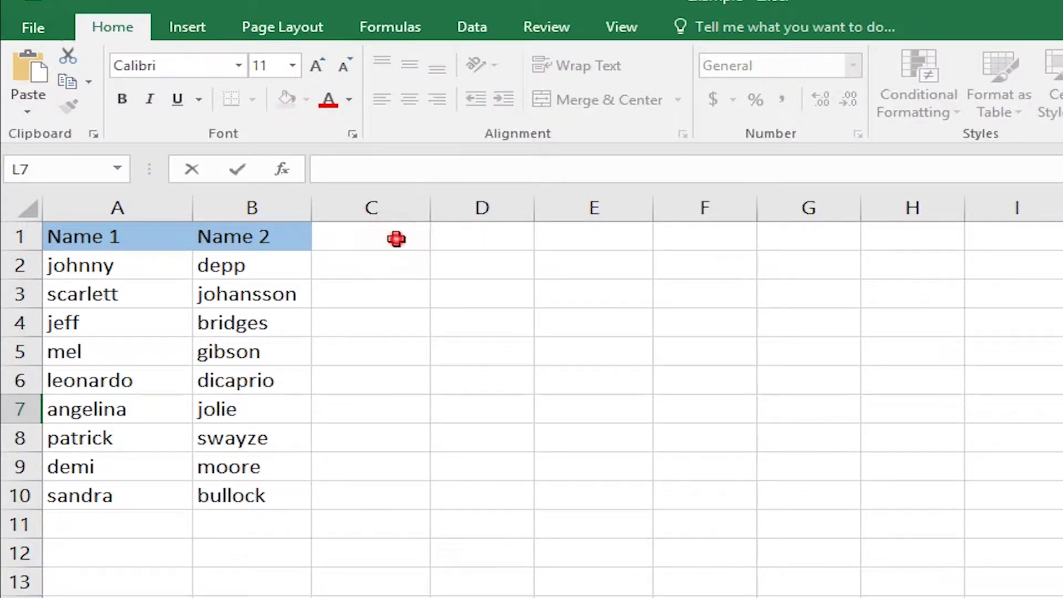
left_click(396, 239)
type("Fu")
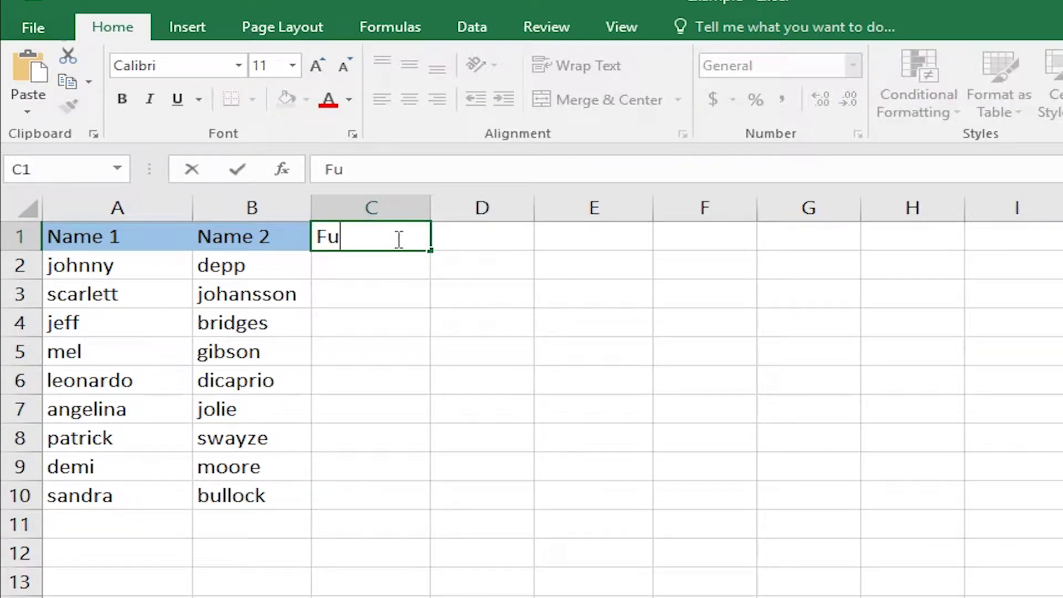
type("ll Name")
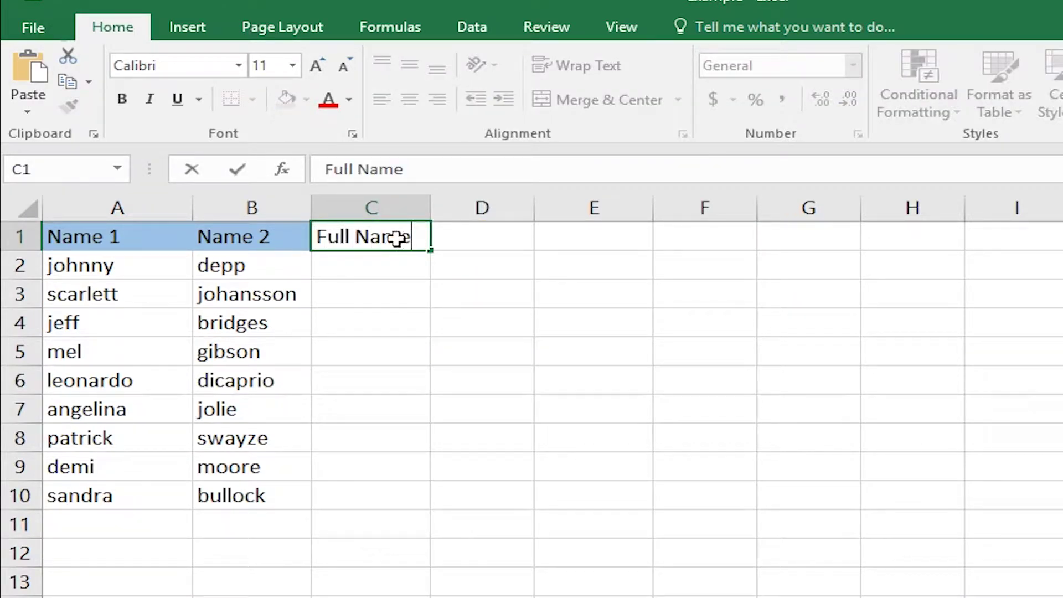
key("Return")
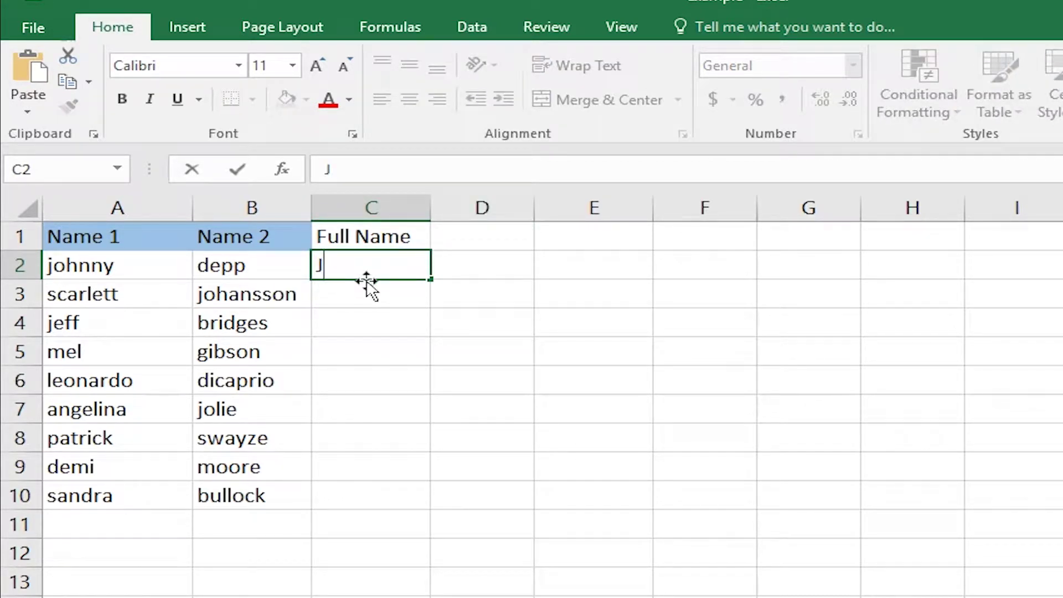
type("ny")
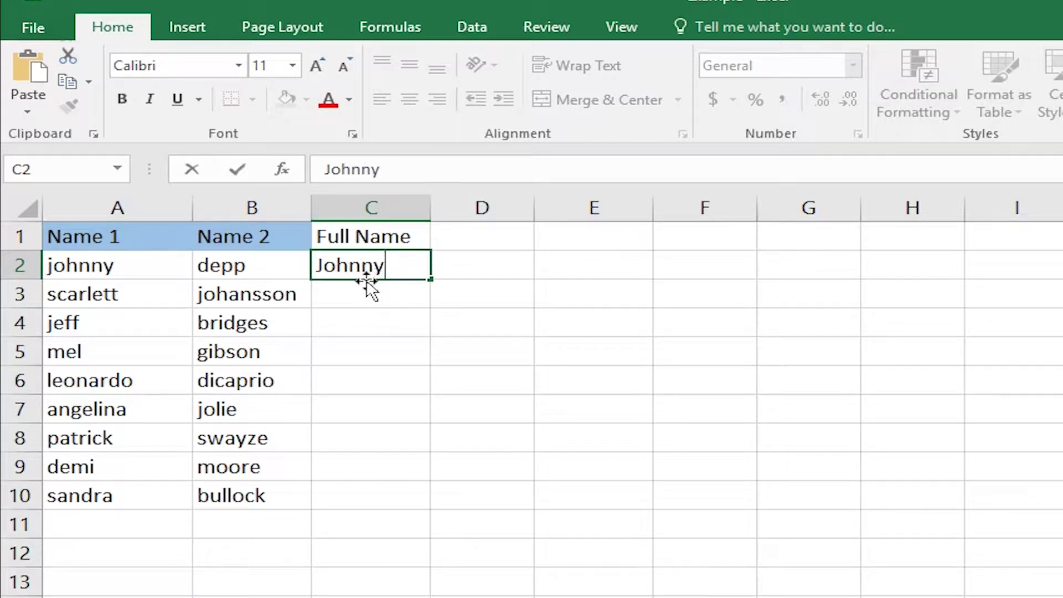
type(" Dep")
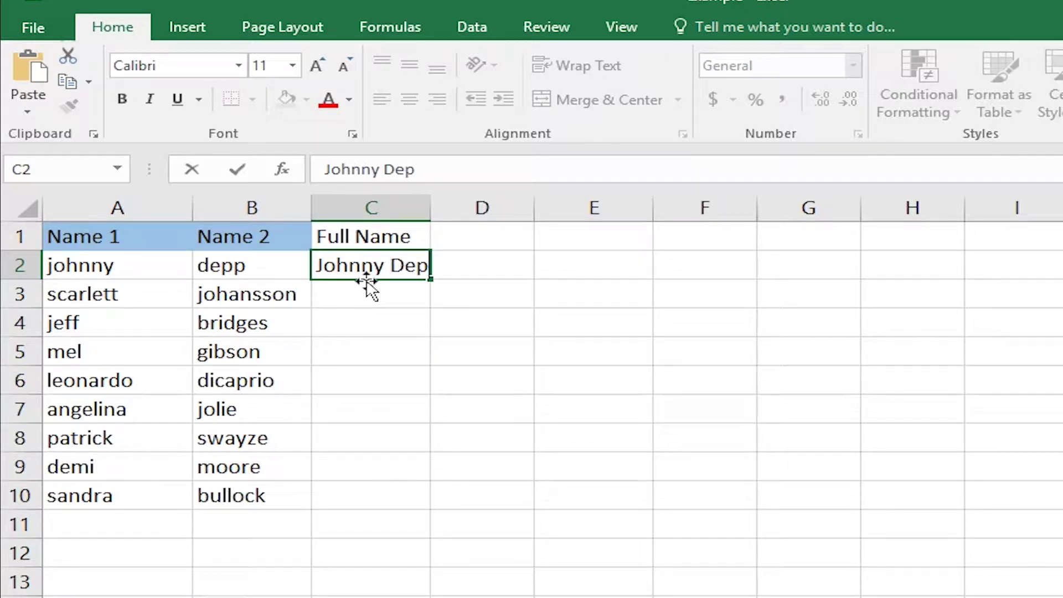
type("p")
left_click(403, 345)
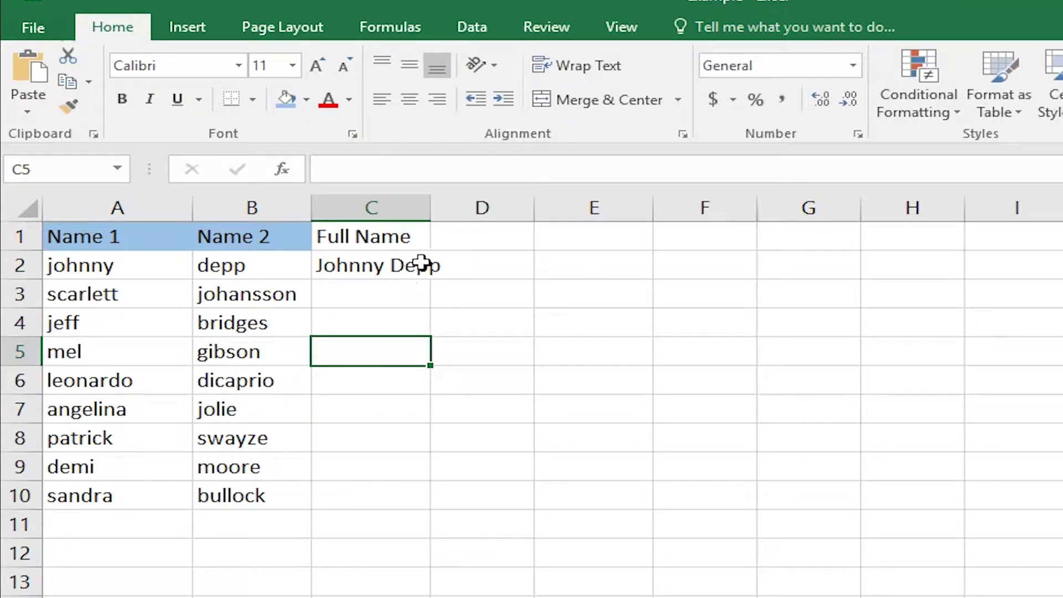
left_click_drag(435, 214, 482, 217)
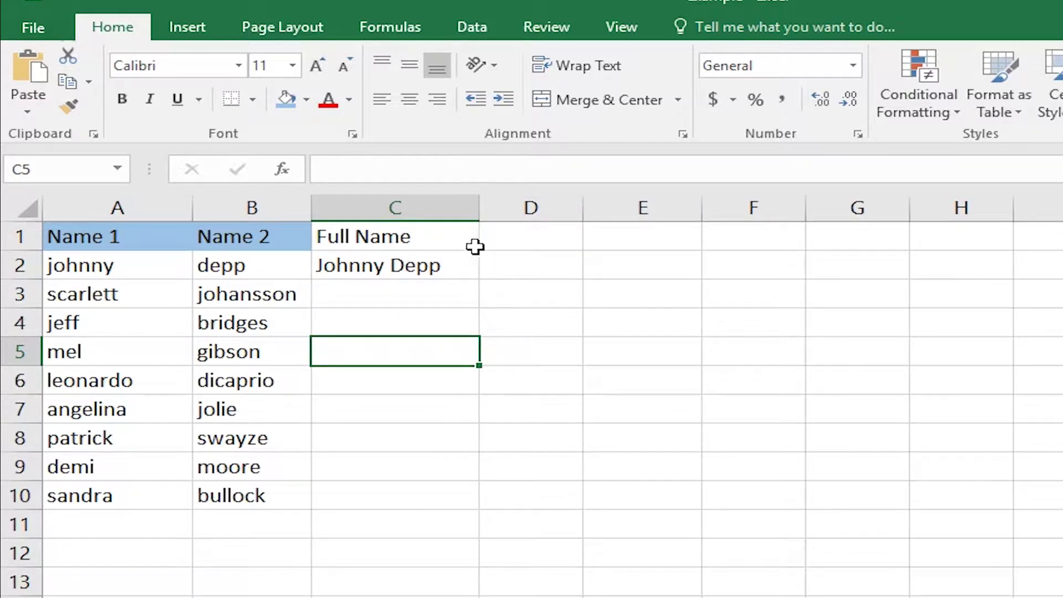
Flash Fill full names down column C with Ctrl+E and autofit its width.
left_click(454, 203)
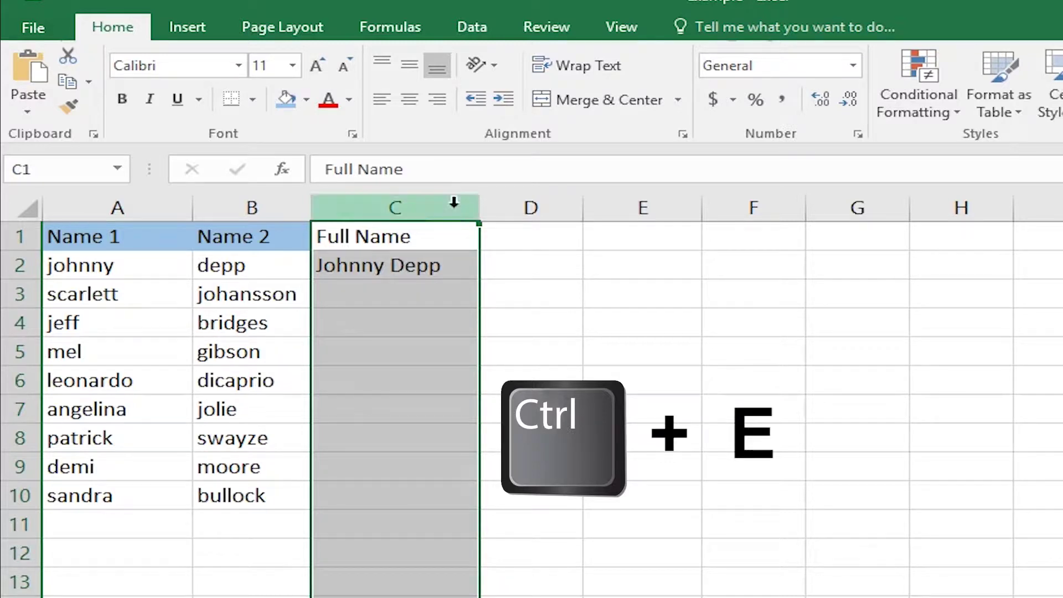
key("ctrl+e")
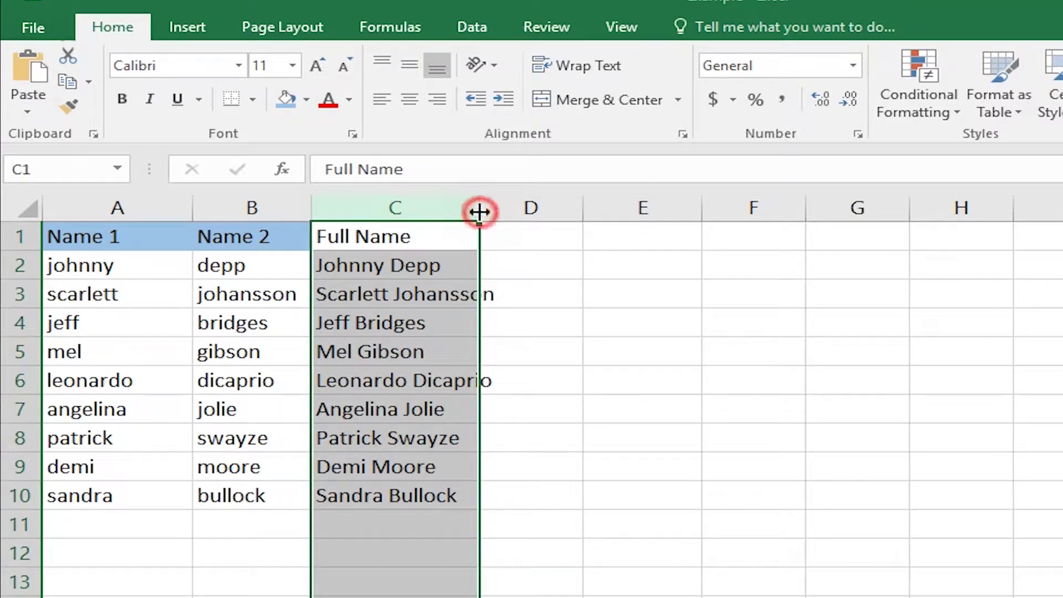
double_click(480, 211)
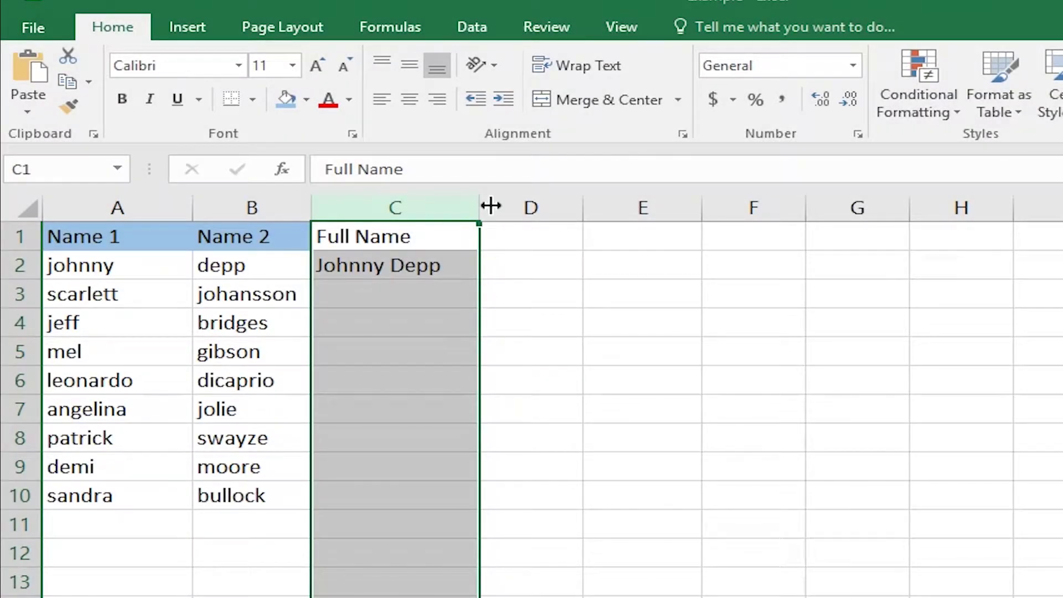
Flash Fill column C's full names using Data > Flash Fill, then widen column D.
left_click(497, 32)
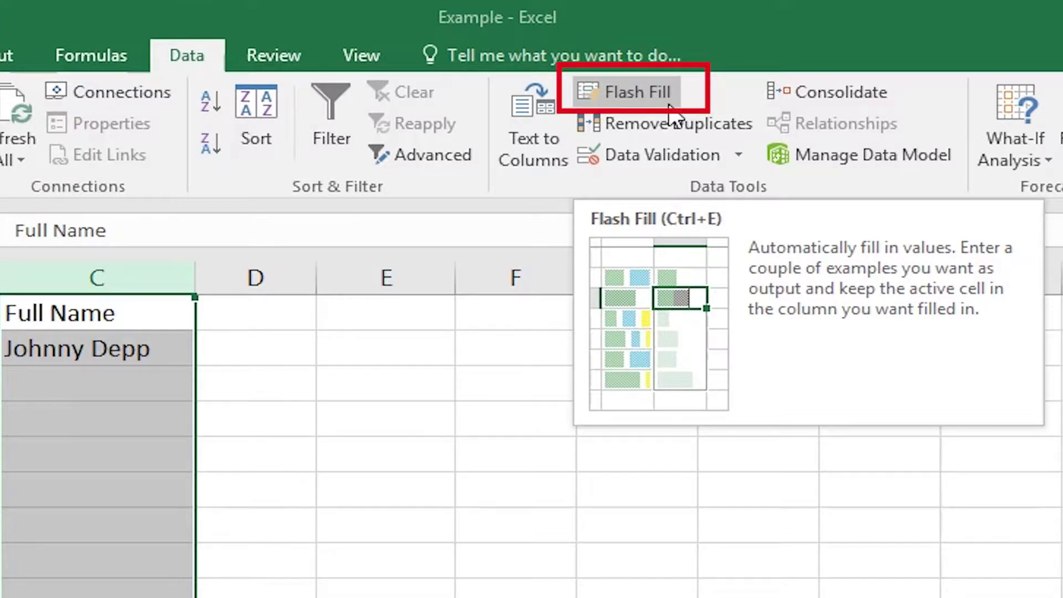
left_click(669, 106)
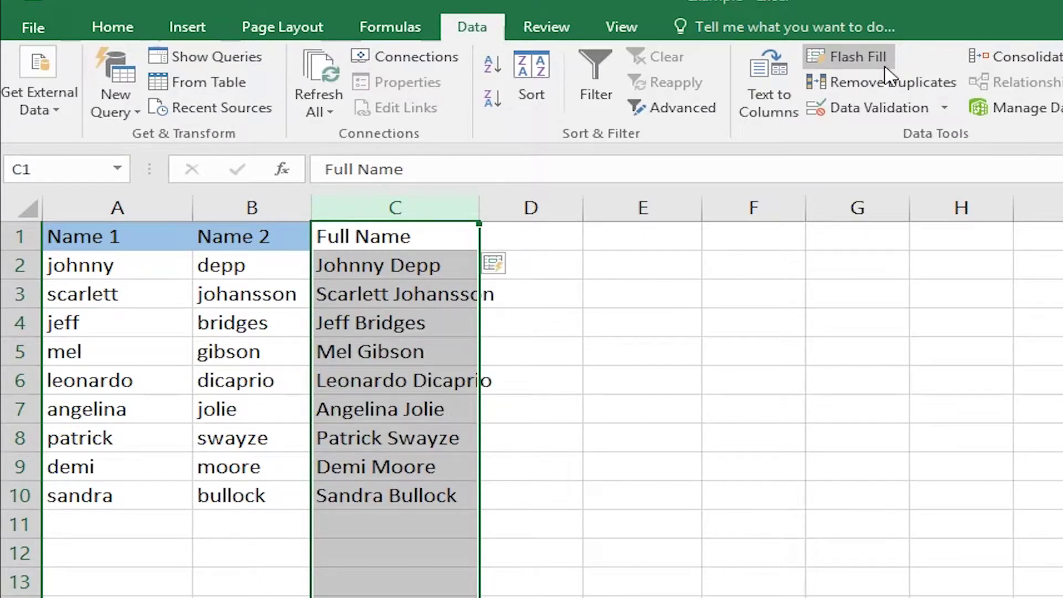
left_click(528, 320)
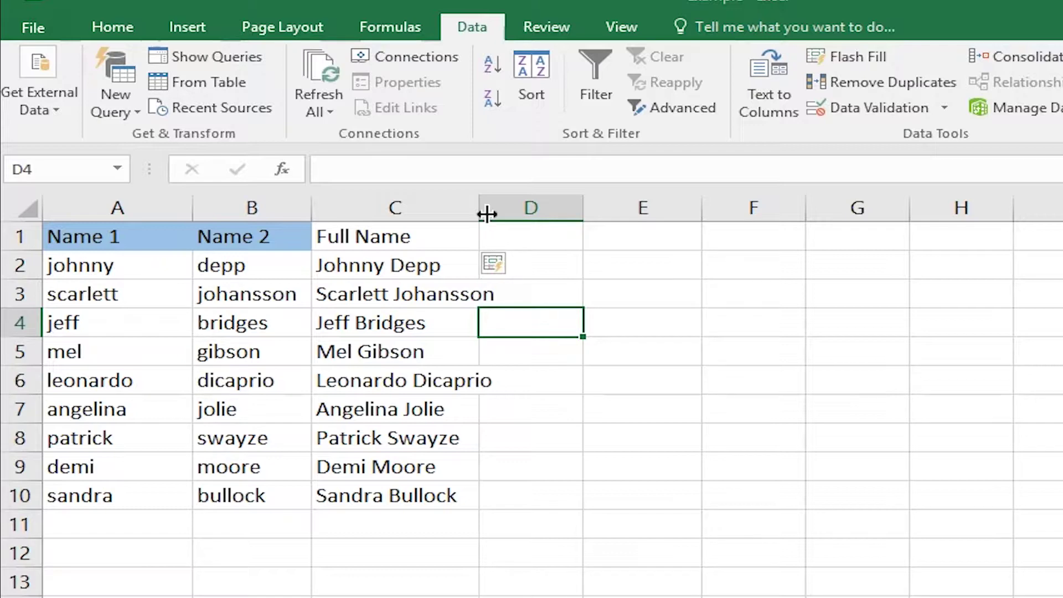
left_click_drag(487, 216, 810, 214)
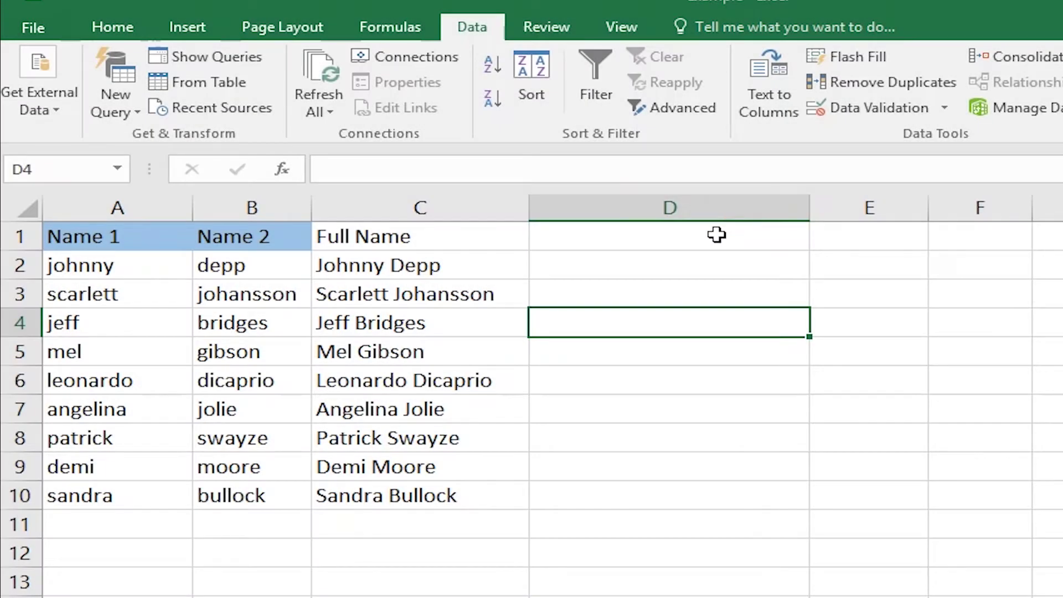
left_click(717, 235)
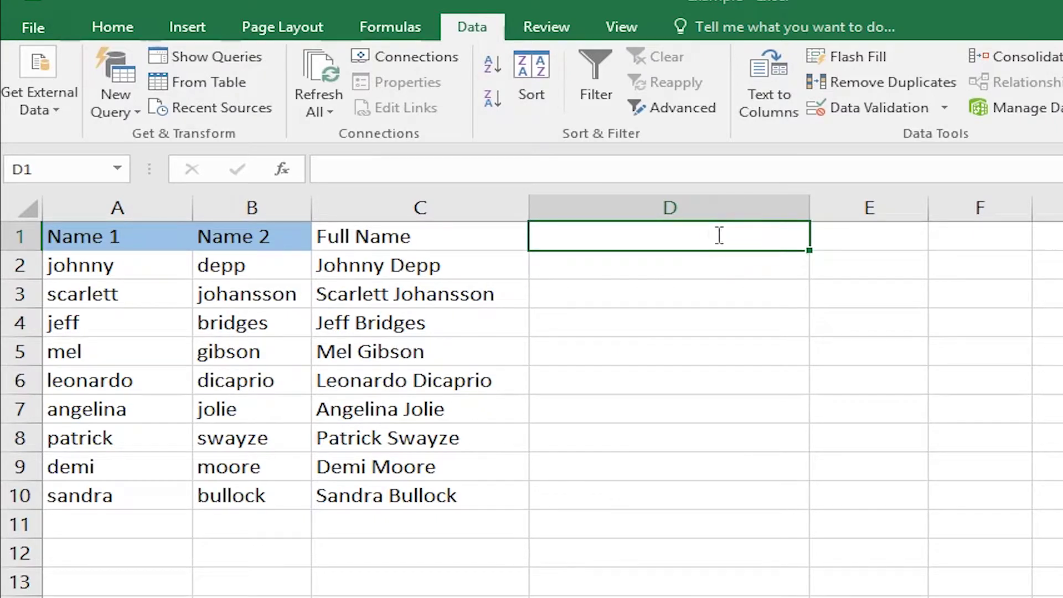
type("E-mail")
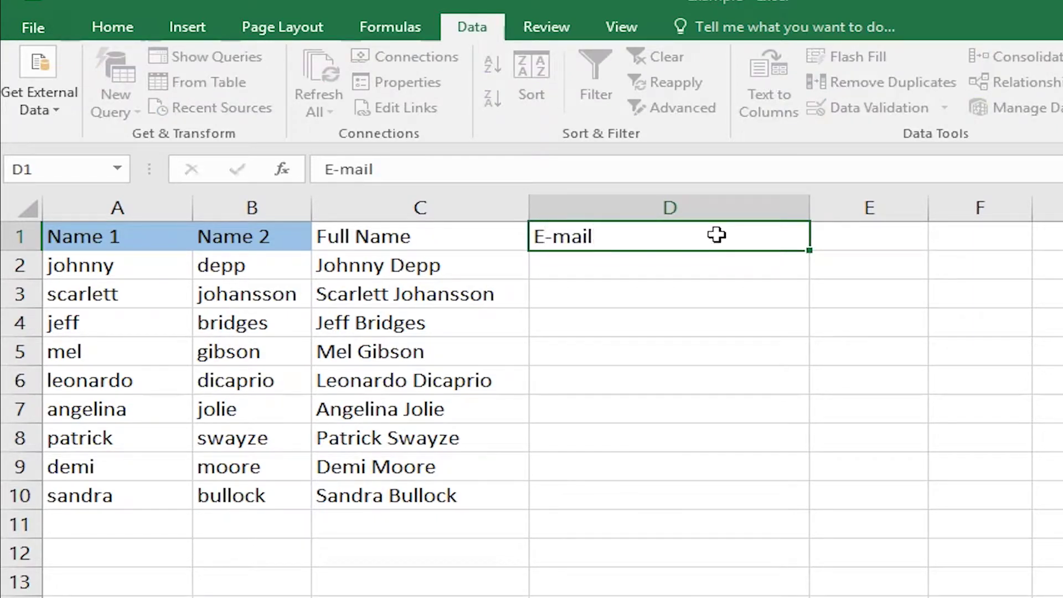
key("Return")
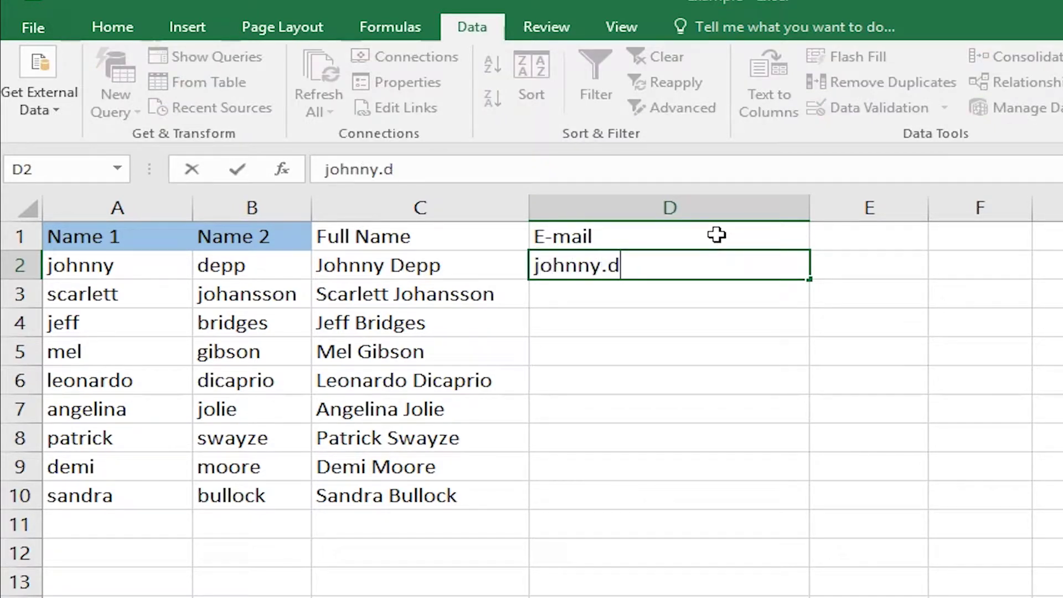
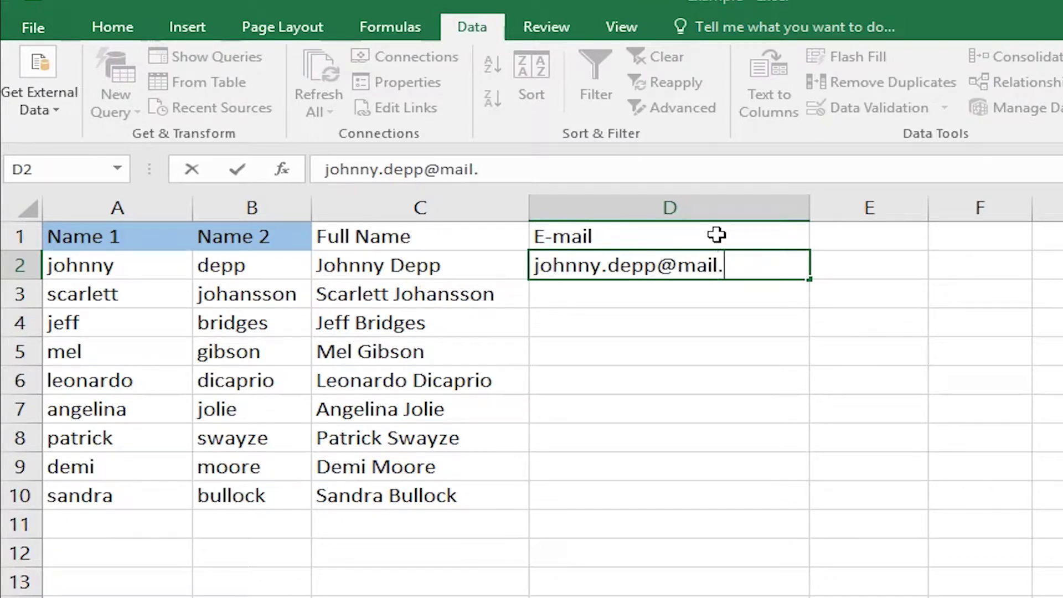
key("Return")
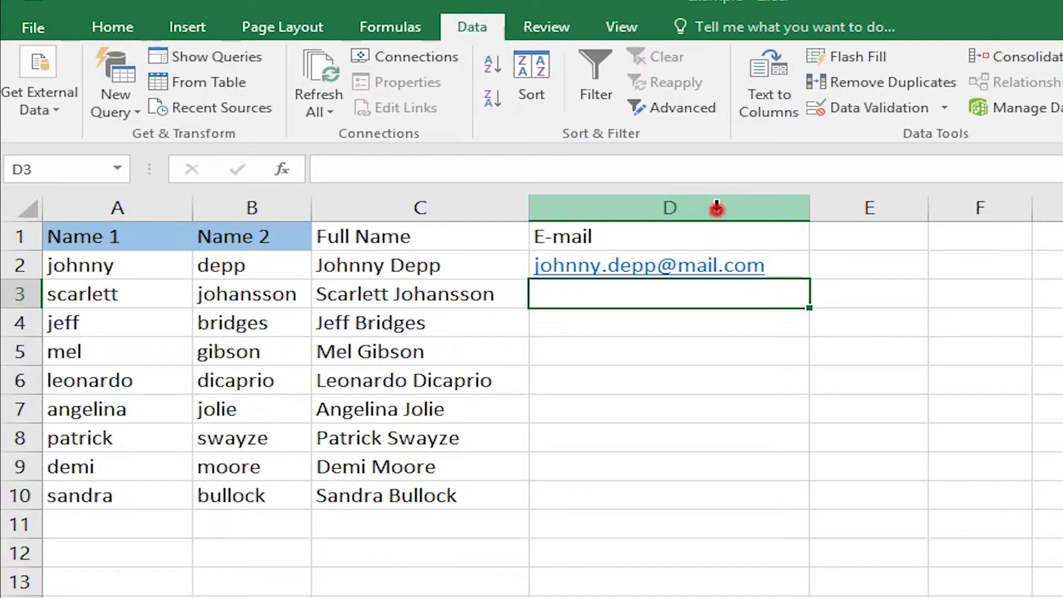
Flash Fill e-mail addresses down column D and widen it to fit.
left_click(716, 208)
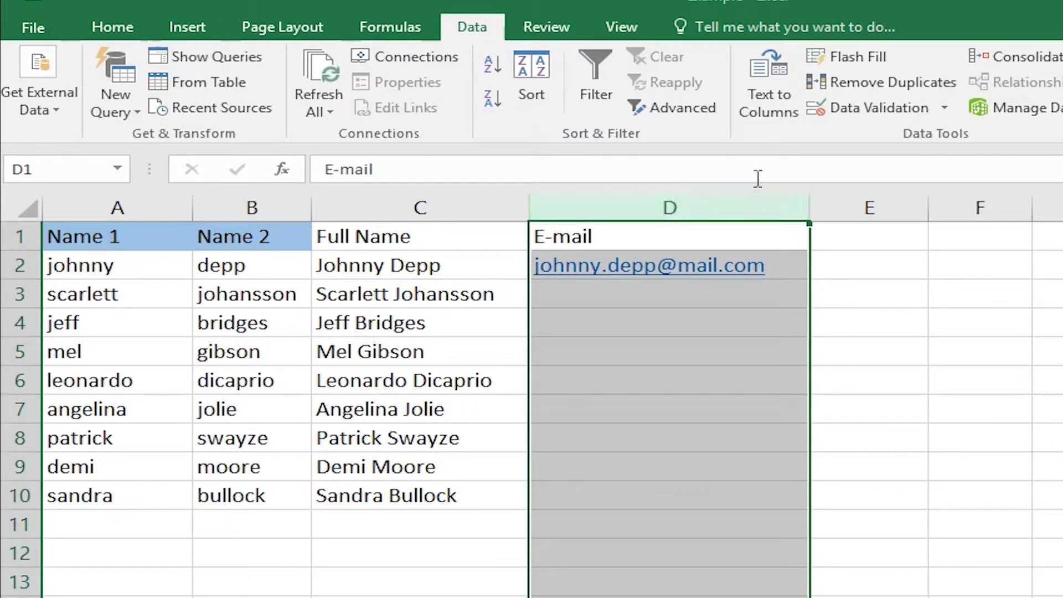
left_click(893, 56)
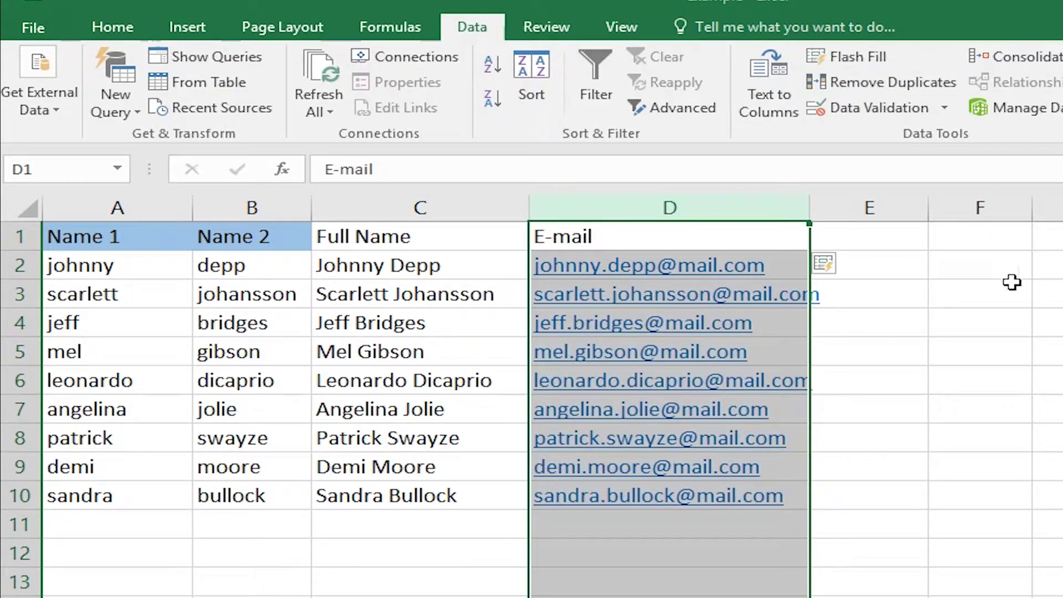
left_click(997, 297)
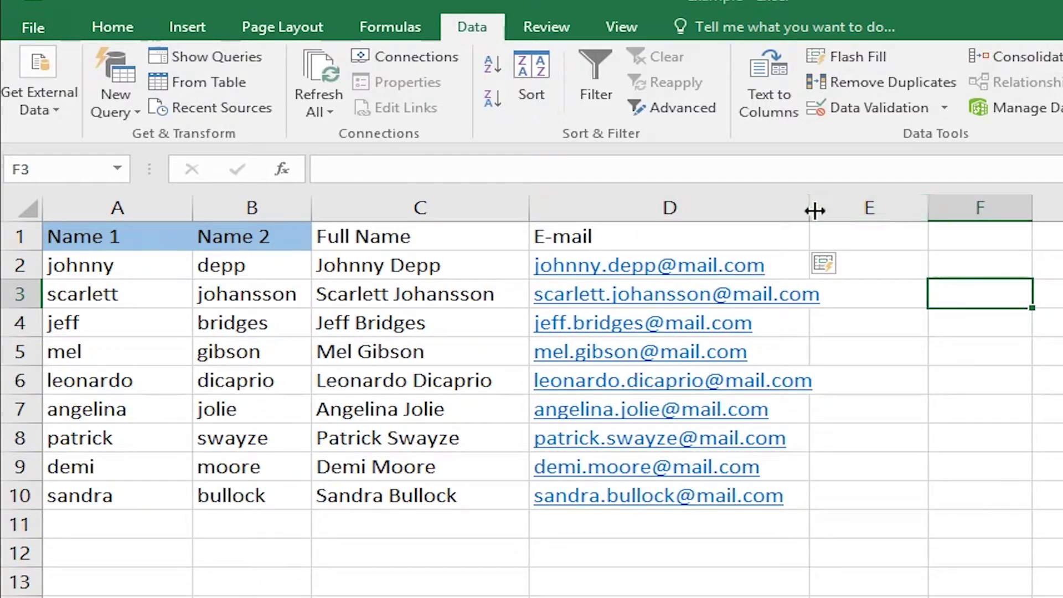
left_click_drag(810, 212, 844, 211)
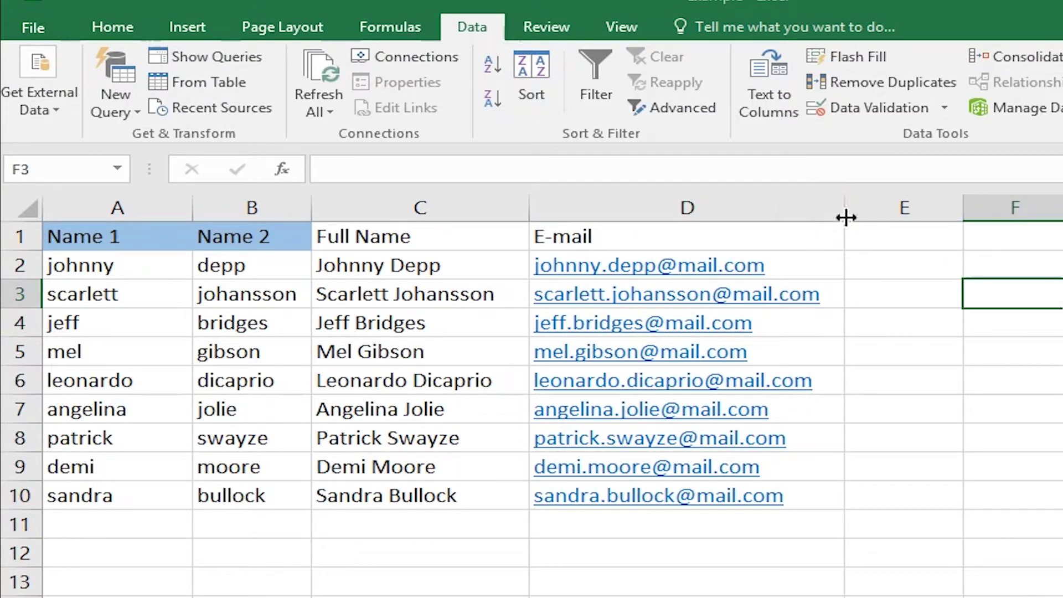
left_click(911, 238)
type("L")
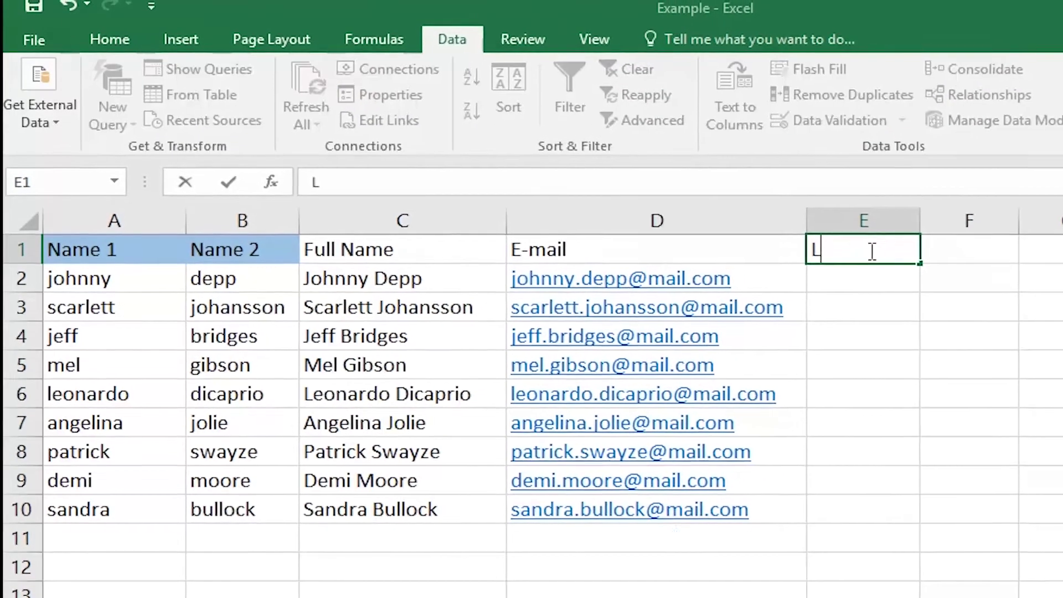
type("a")
type("st Name")
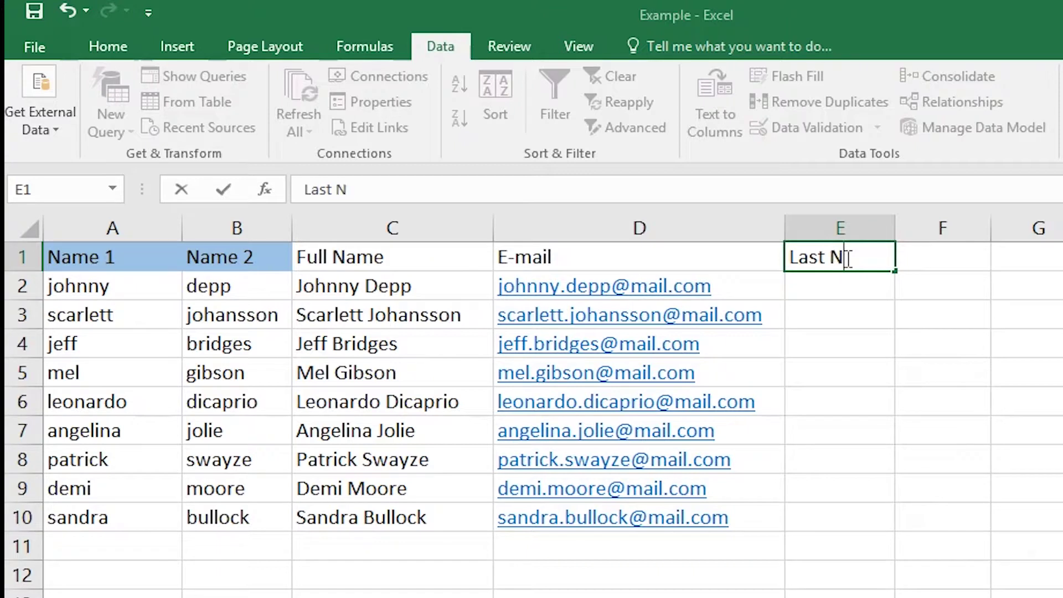
Head column E 'Last Name', widen it, and enter 'Depp' in E2.
key("Return")
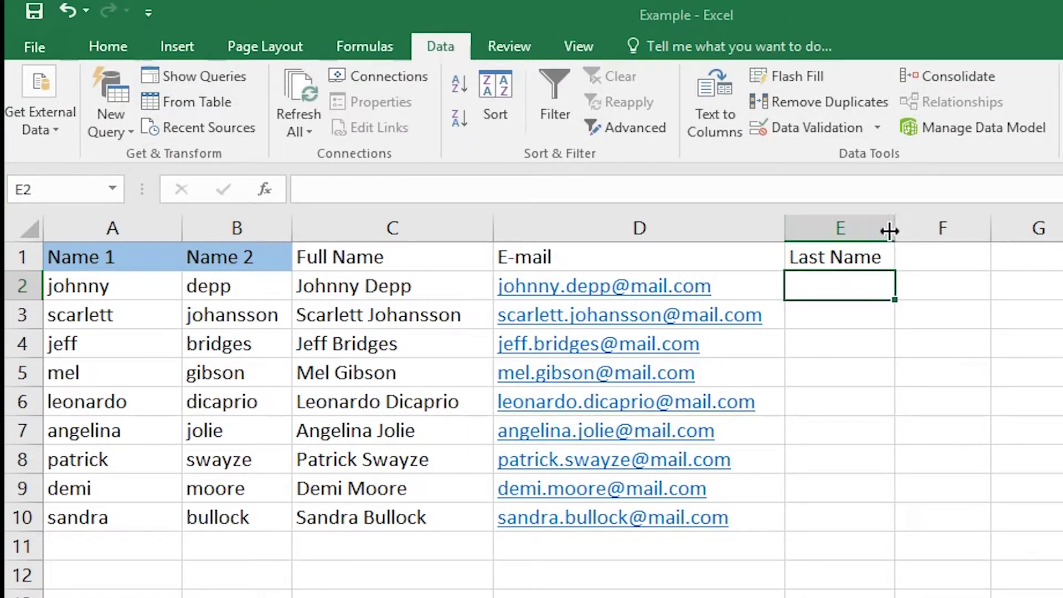
left_click_drag(895, 229, 978, 241)
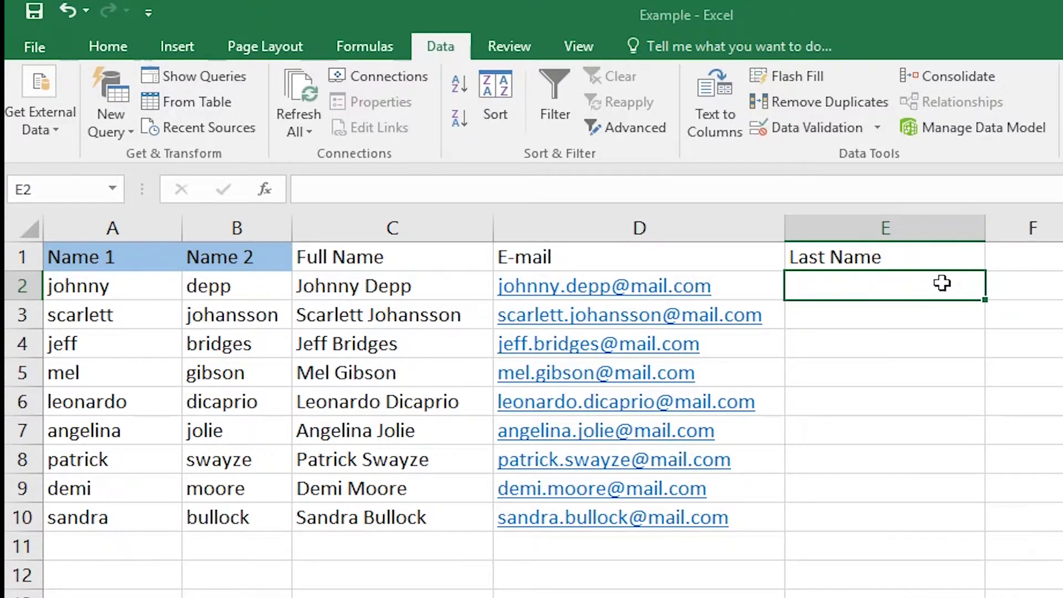
double_click(942, 284)
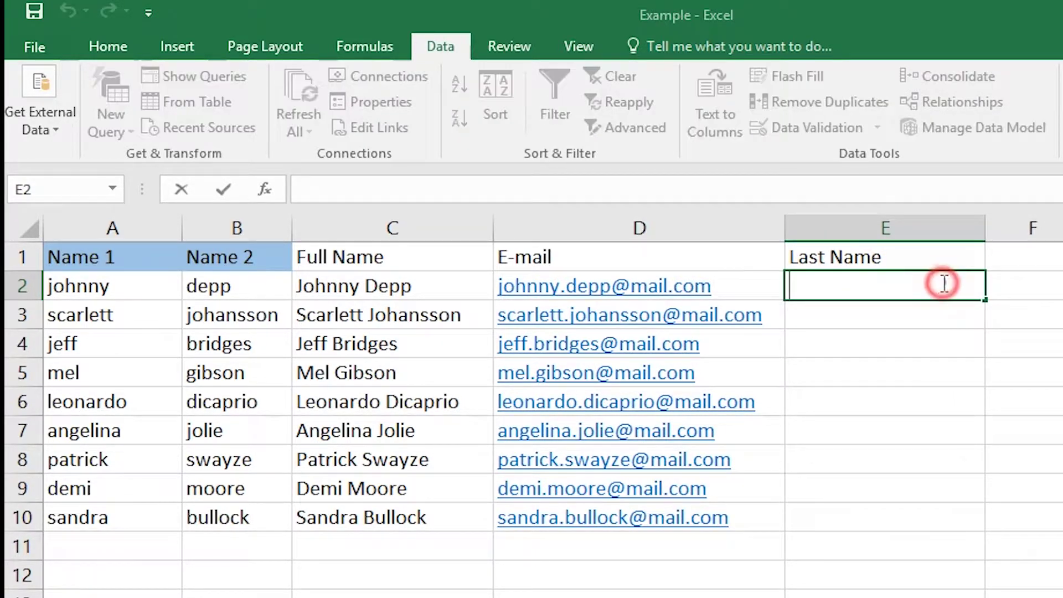
type("Depp")
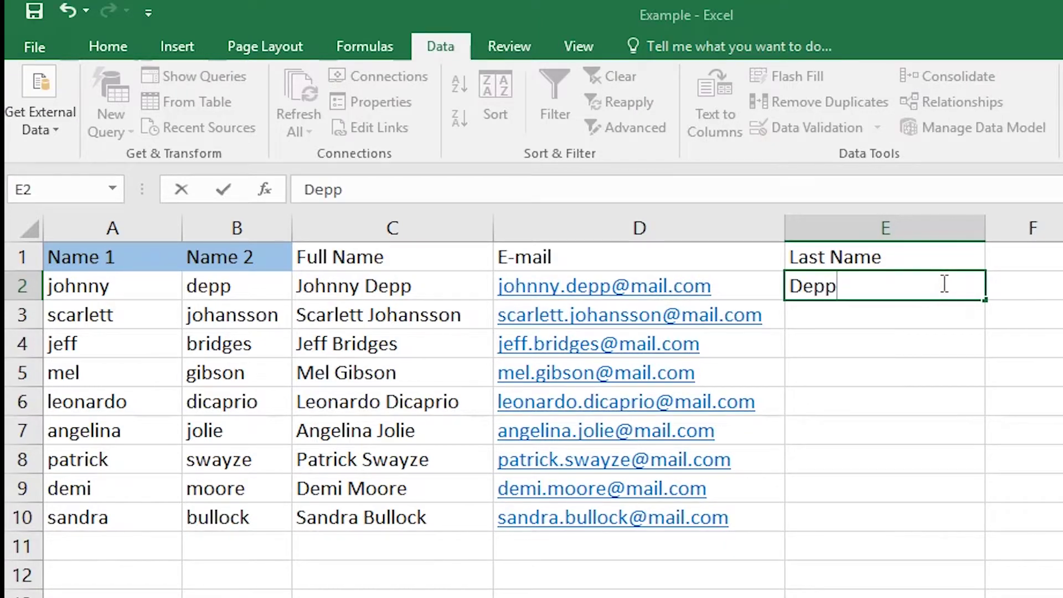
key("Return")
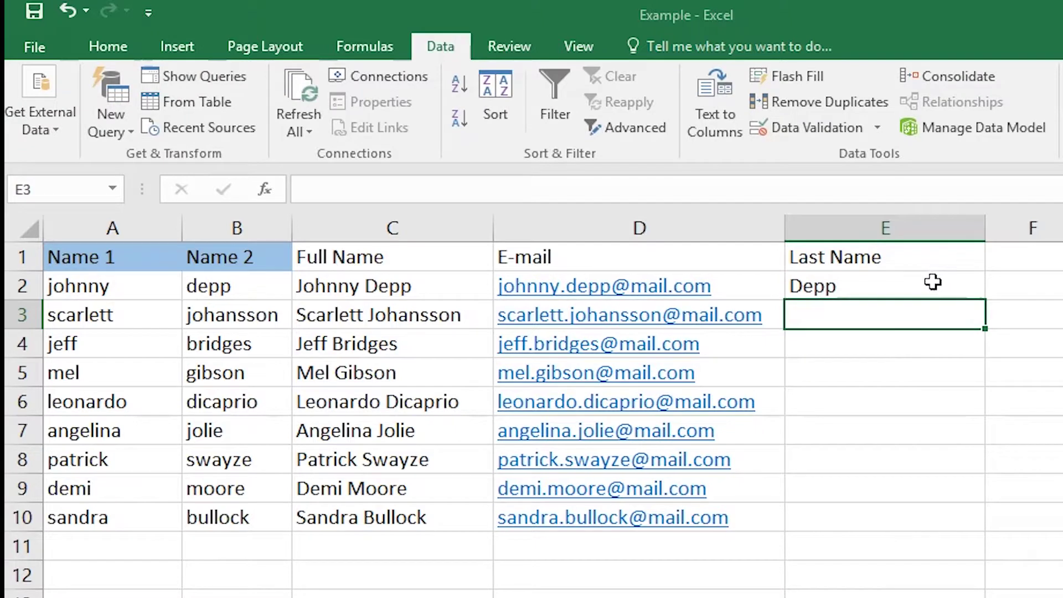
Select E2:E10 and Flash Fill last names from Depp through Bullock.
left_click(933, 283)
key("shift+Down")
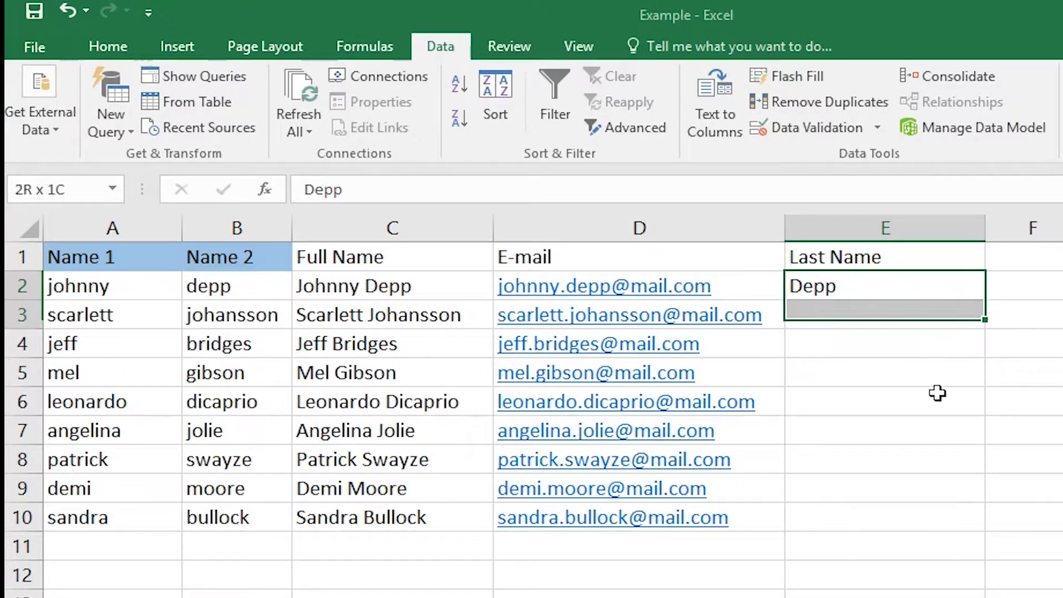
left_click_drag(937, 393, 943, 510)
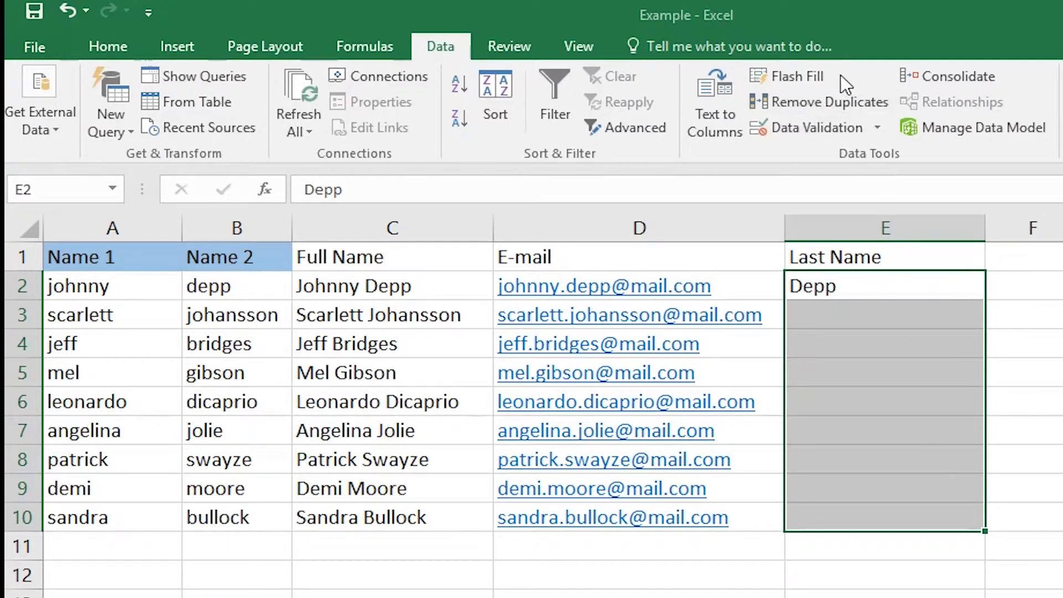
left_click(825, 74)
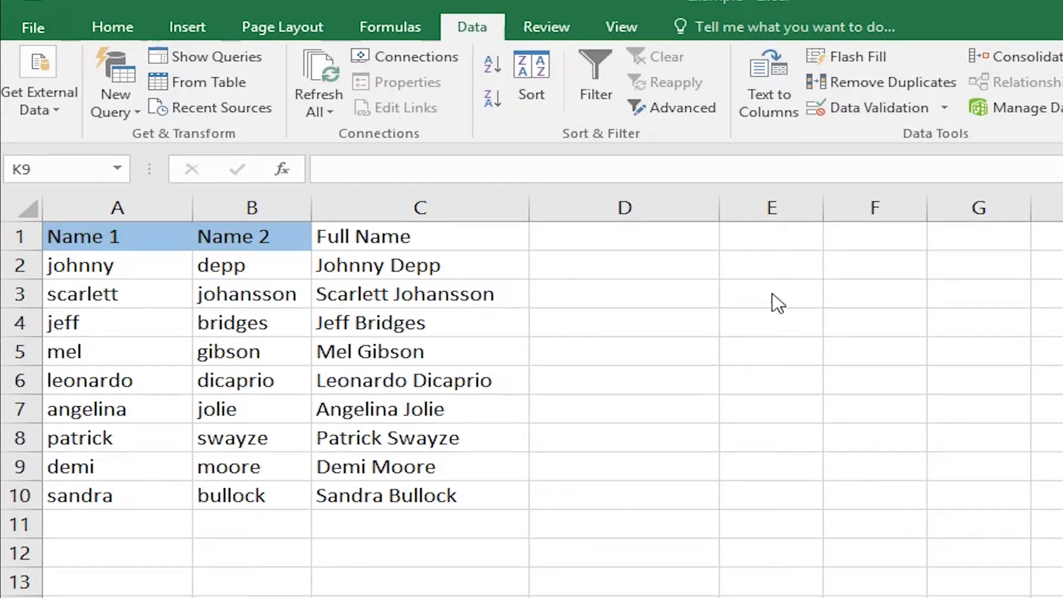
Enter 'Hello Johnny' in D2 and Flash Fill greetings down D2:D10.
double_click(620, 264)
left_click(619, 264)
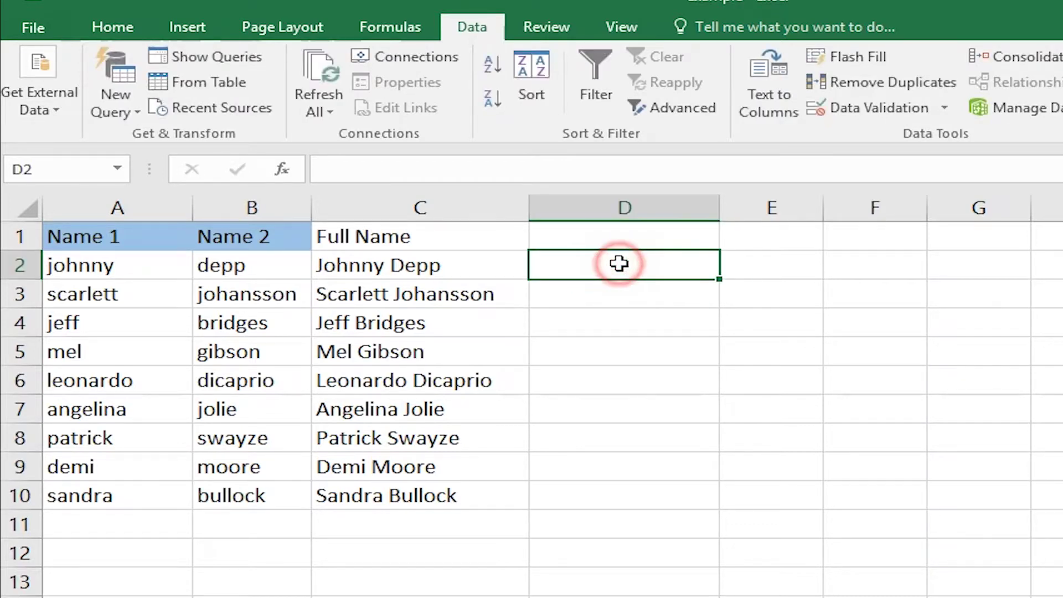
type("Hel")
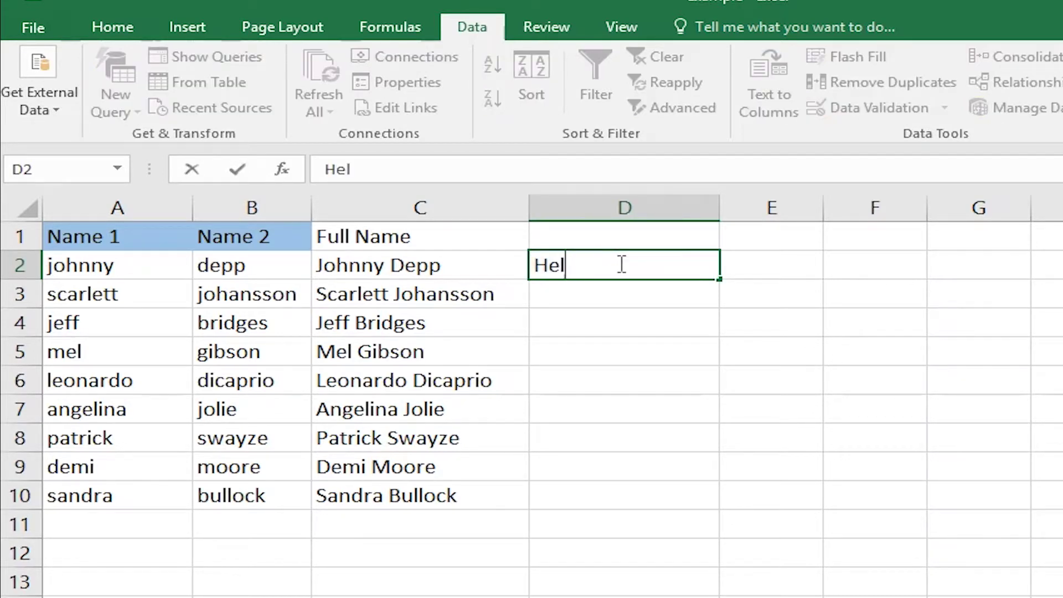
type("lo Johnny")
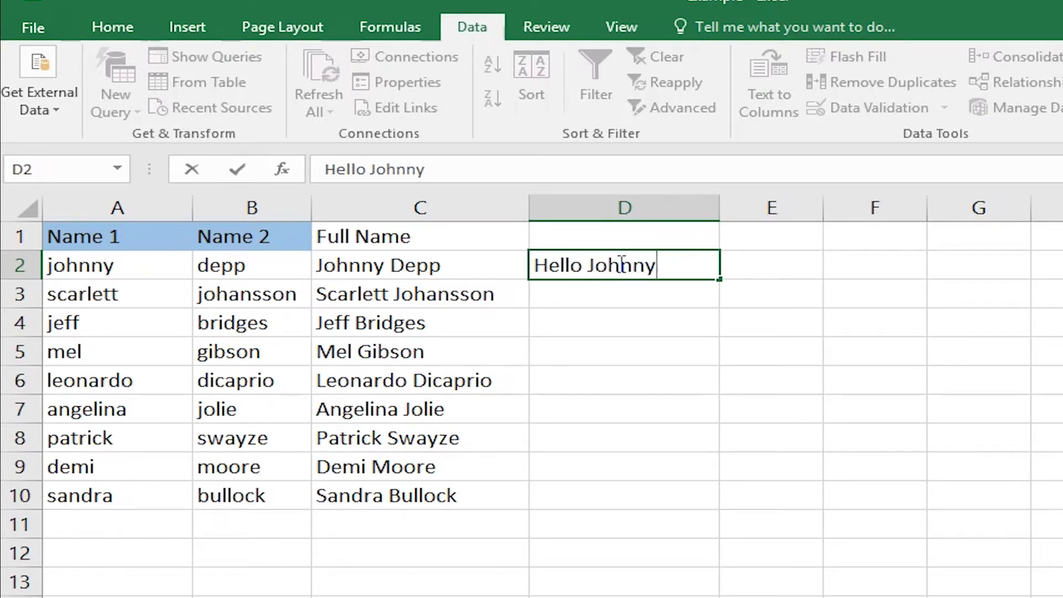
key("Return")
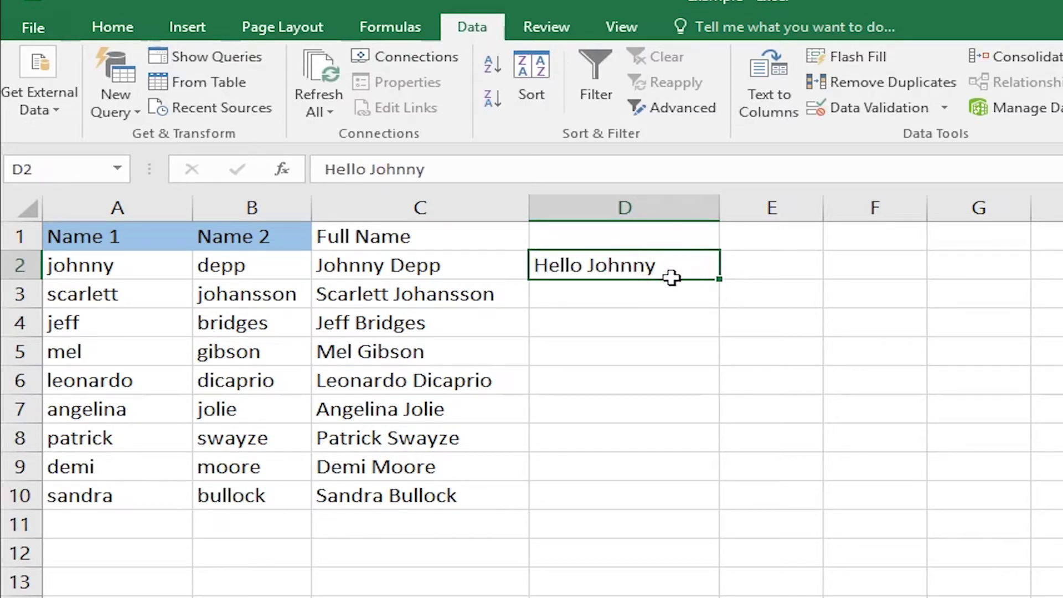
left_click_drag(671, 265, 665, 494)
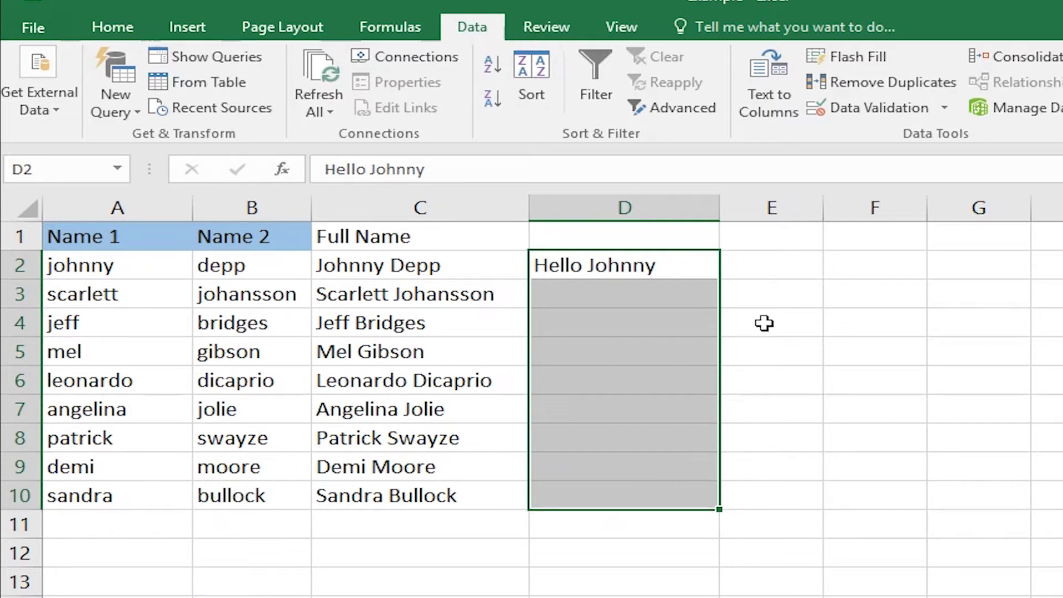
left_click(889, 60)
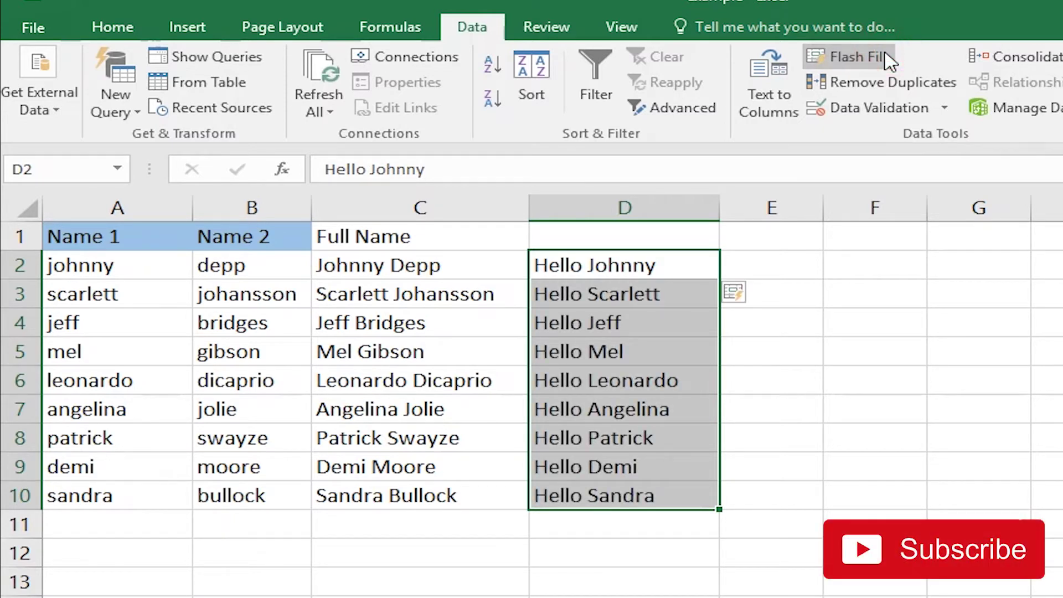